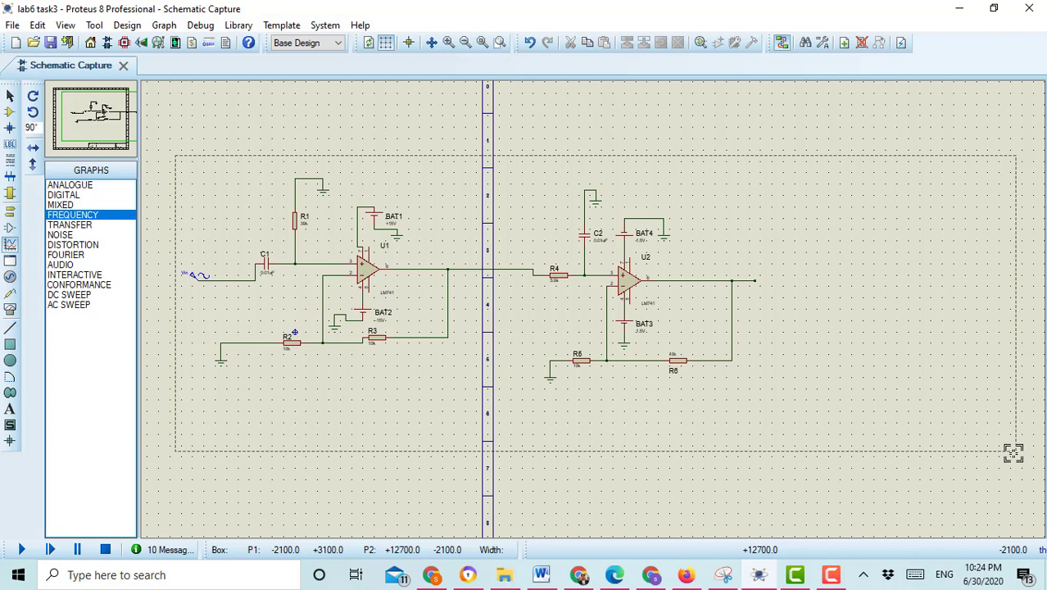
- Place an oscilloscope in the empty area to the right of the second op-amp stage
{"action": "key", "text": "Escape"}
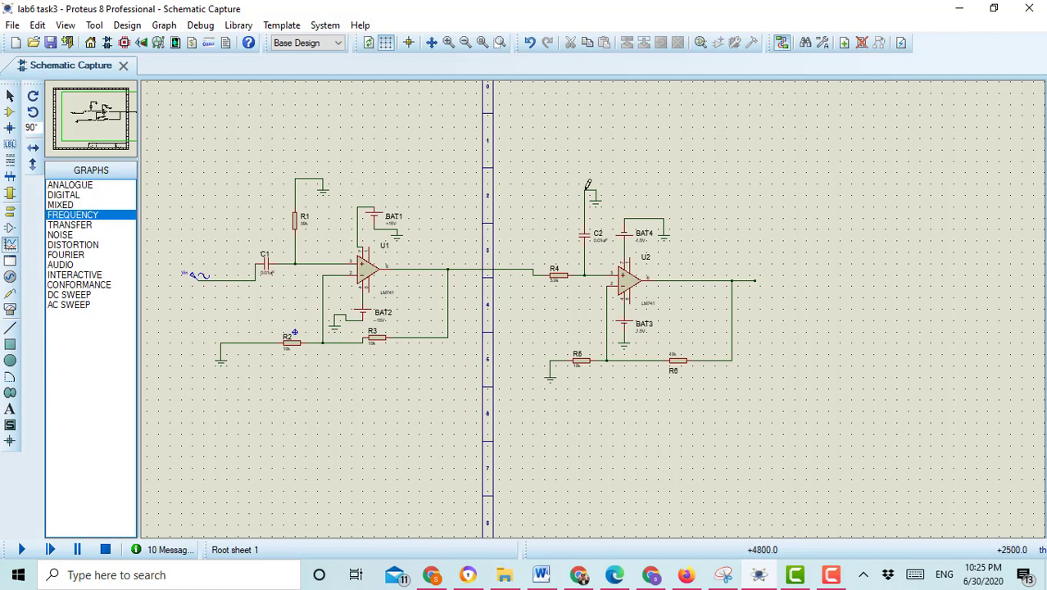
{"action": "right_click", "coordinate": [794, 173]}
{"action": "mouse_move", "coordinate": [836, 182]}
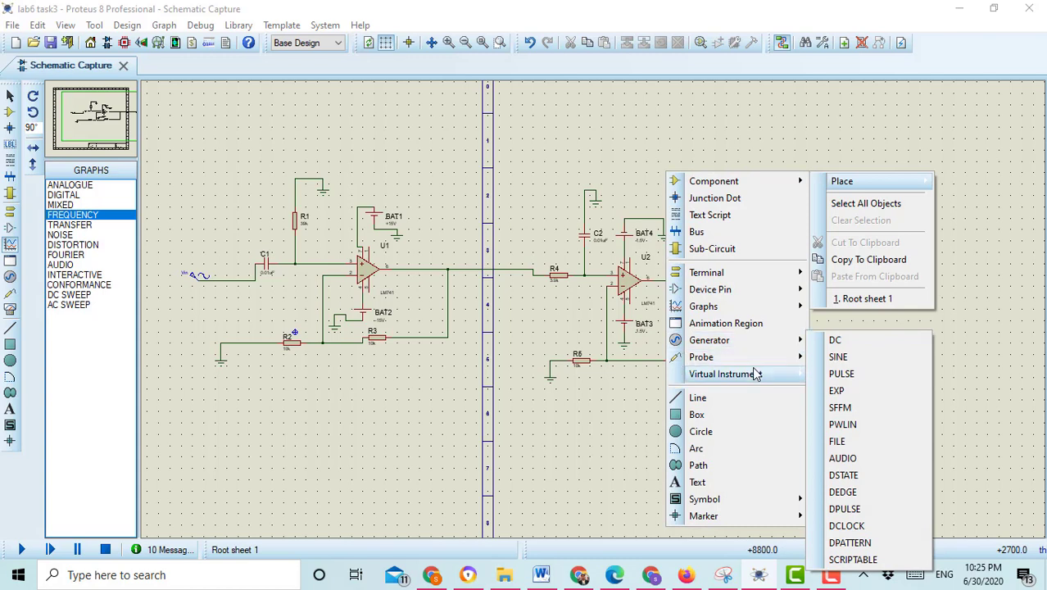
{"action": "mouse_move", "coordinate": [756, 374]}
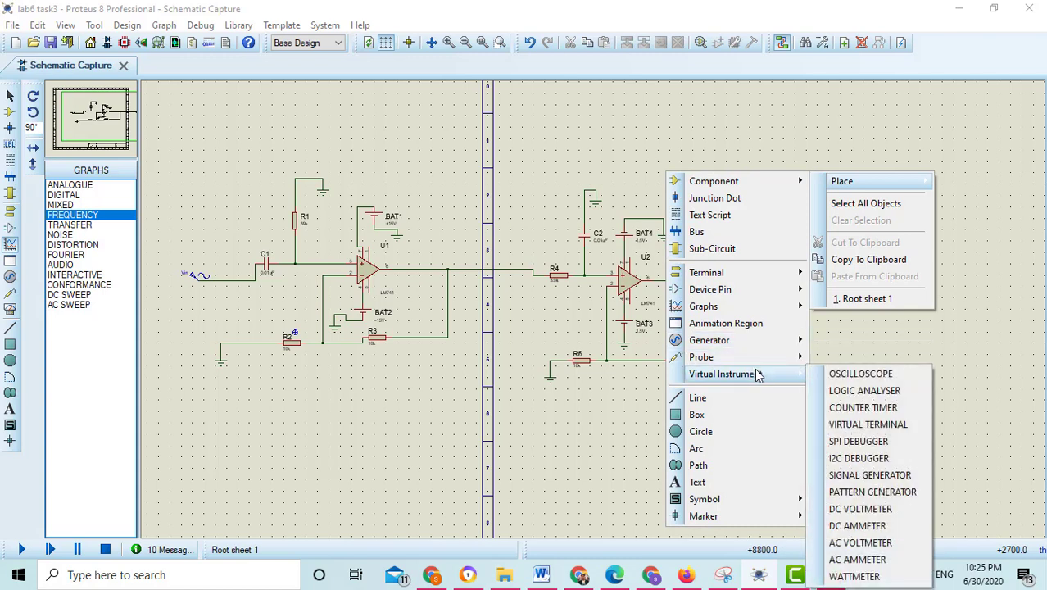
{"action": "left_click", "coordinate": [848, 380]}
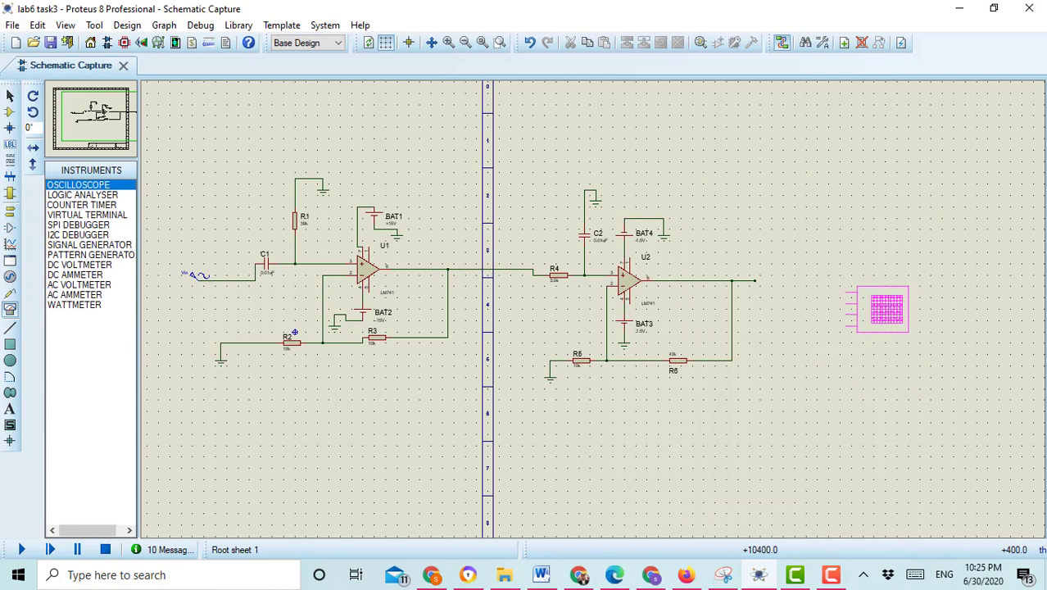
{"action": "left_click", "coordinate": [865, 309]}
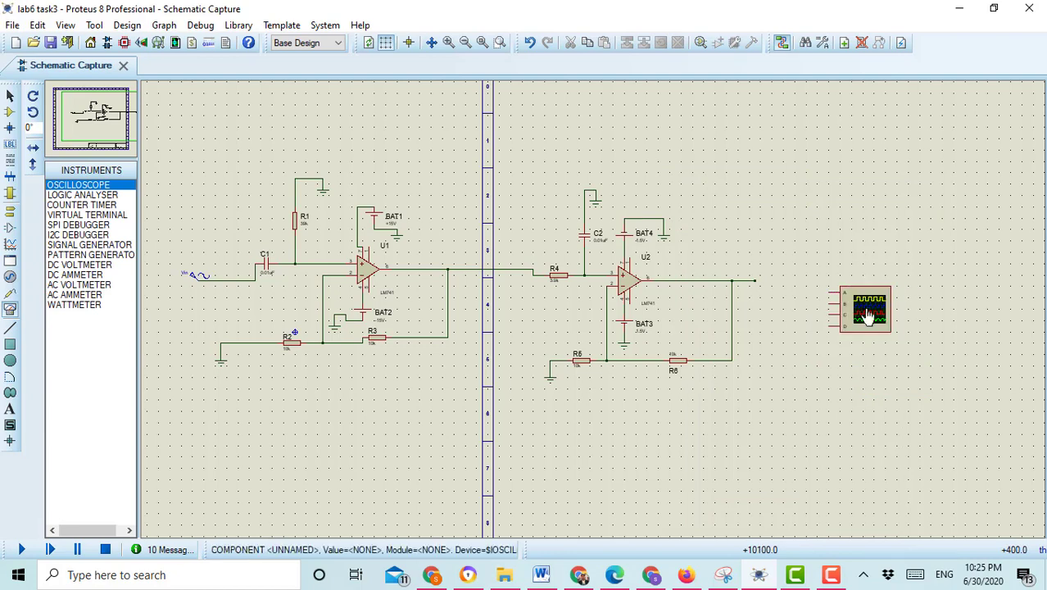
- Wire the U2 output to oscilloscope channel A and route a wire from the Vin input line around the circuit to channel B
{"action": "left_click", "coordinate": [732, 296]}
{"action": "left_click", "coordinate": [825, 292]}
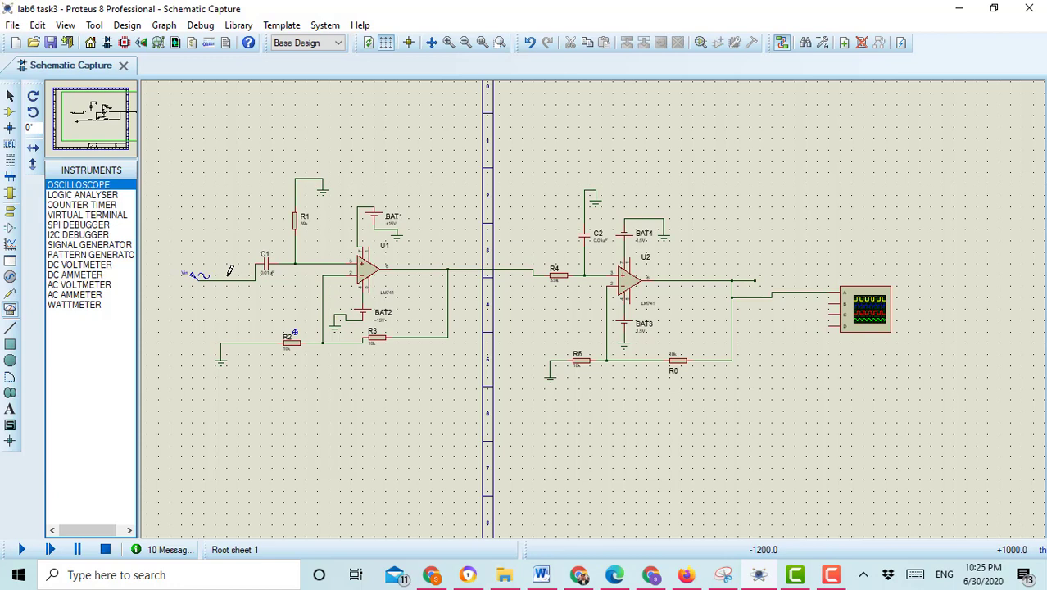
{"action": "left_click_drag", "start_coordinate": [230, 271], "coordinate": [302, 273]}
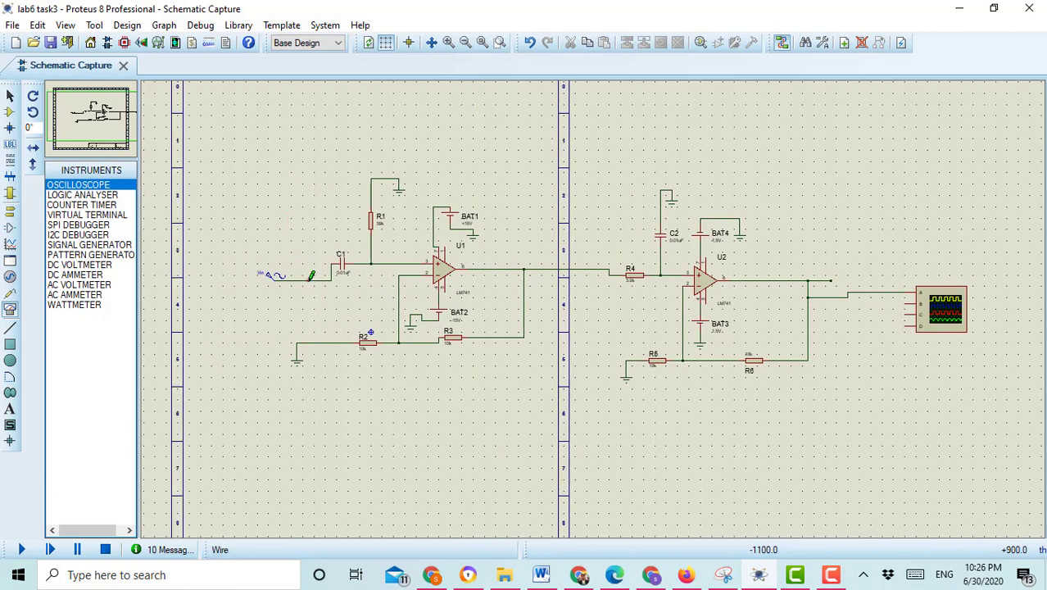
{"action": "left_click", "coordinate": [312, 275]}
{"action": "left_click", "coordinate": [308, 161]}
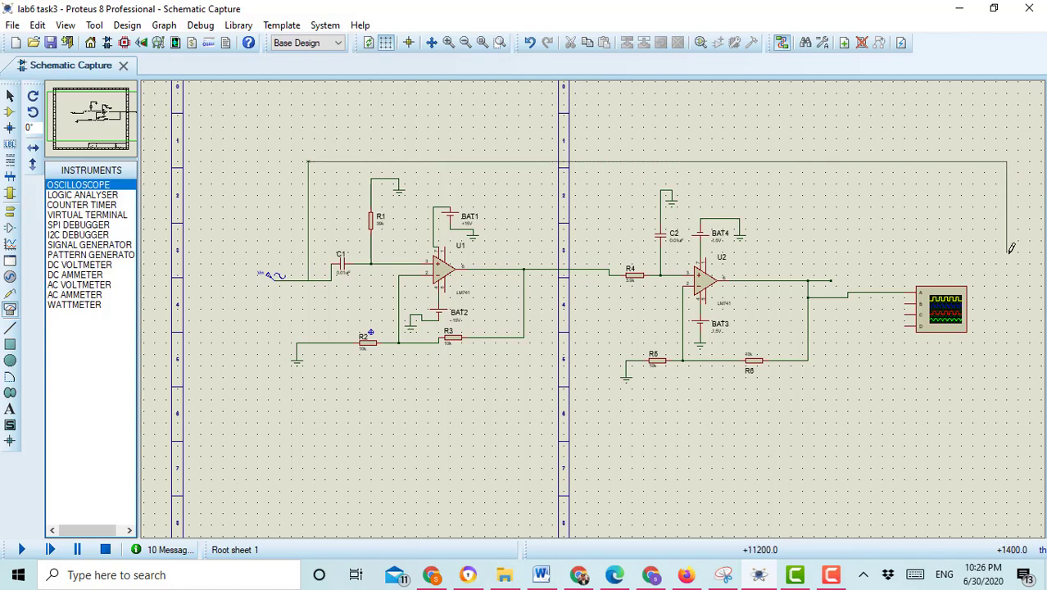
{"action": "left_click", "coordinate": [1007, 409]}
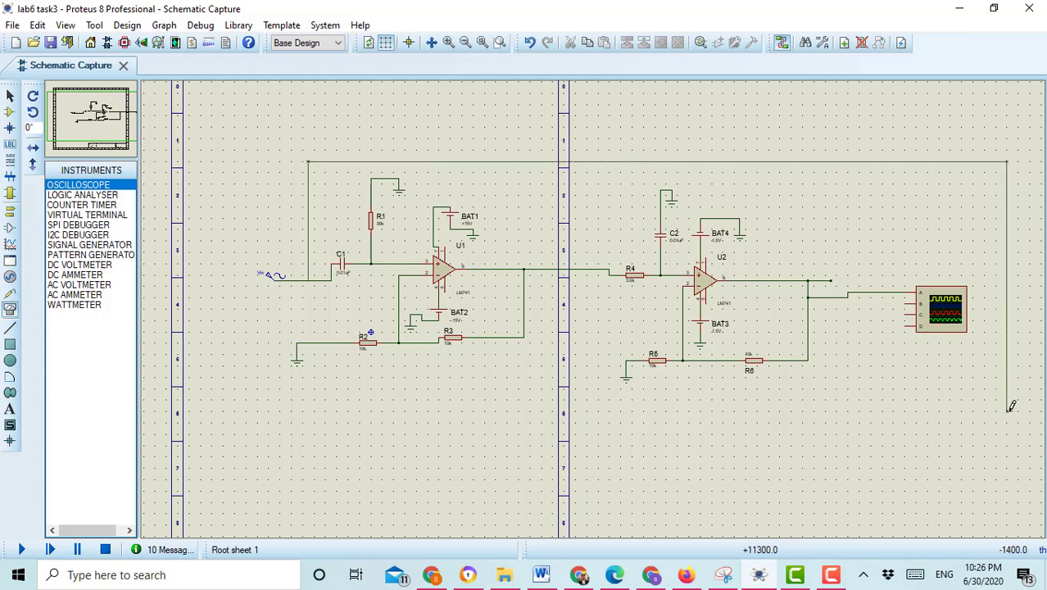
{"action": "left_click", "coordinate": [905, 298]}
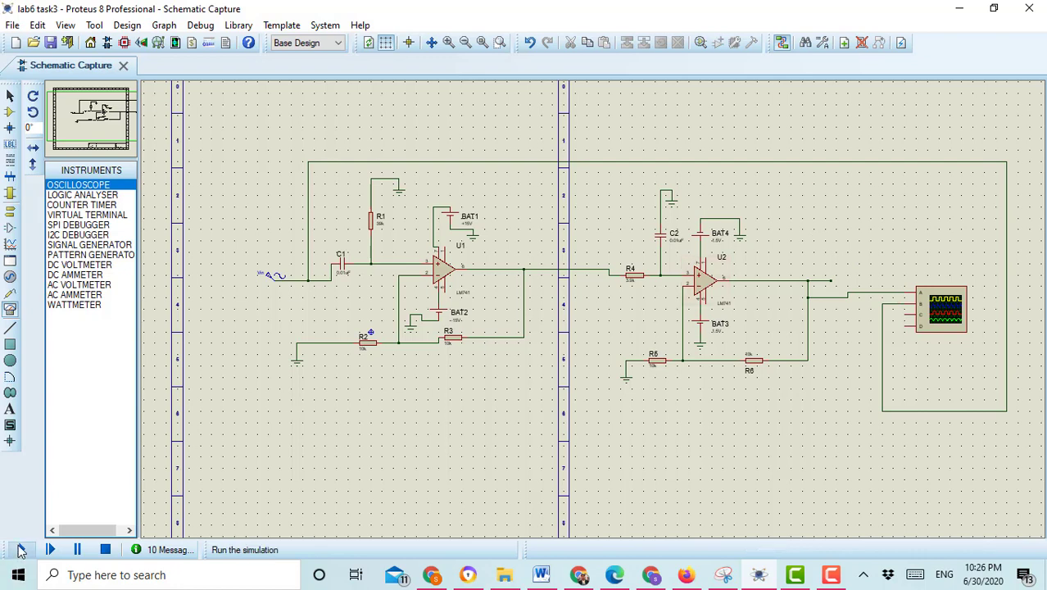
- Run the simulation and set oscilloscope channel A to 2 mV per division with its position at 130
{"action": "left_click", "coordinate": [21, 550]}
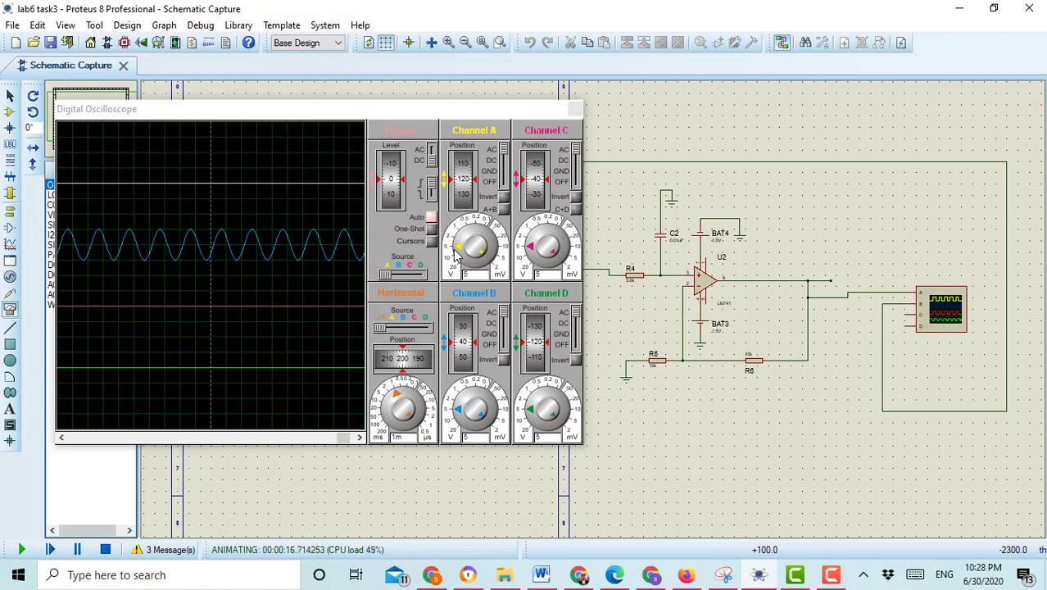
{"action": "mouse_move", "coordinate": [455, 256]}
{"action": "left_mouse_down"}
{"action": "mouse_move", "coordinate": [467, 240]}
{"action": "mouse_move", "coordinate": [488, 246]}
{"action": "mouse_move", "coordinate": [486, 232]}
{"action": "mouse_move", "coordinate": [483, 268]}
{"action": "left_mouse_up"}
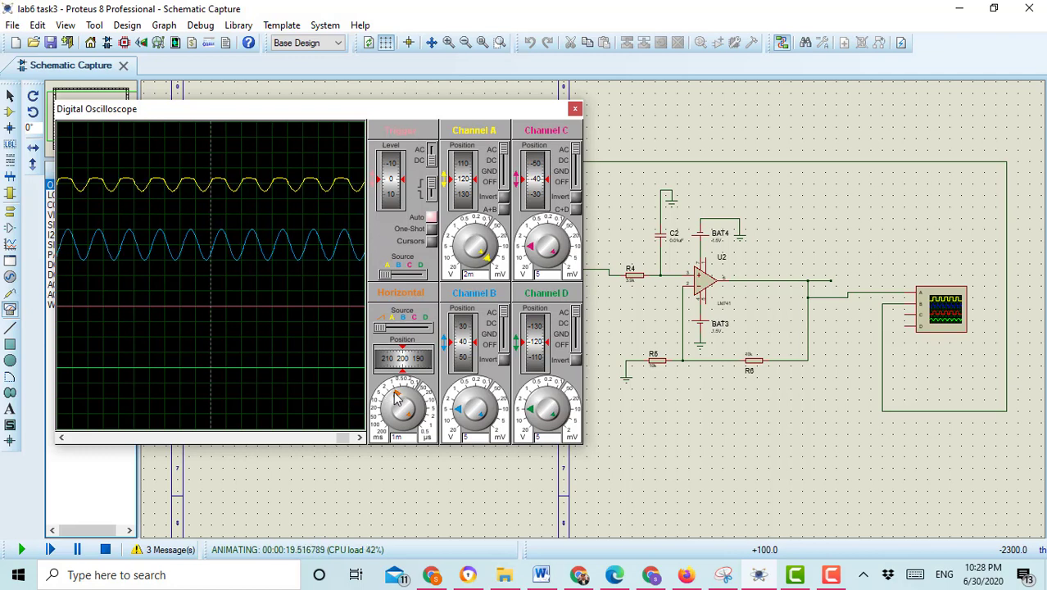
{"action": "mouse_move", "coordinate": [399, 397]}
{"action": "left_mouse_down"}
{"action": "mouse_move", "coordinate": [387, 401]}
{"action": "mouse_move", "coordinate": [396, 396]}
{"action": "left_mouse_up"}
{"action": "left_click_drag", "start_coordinate": [461, 170], "coordinate": [464, 188]}
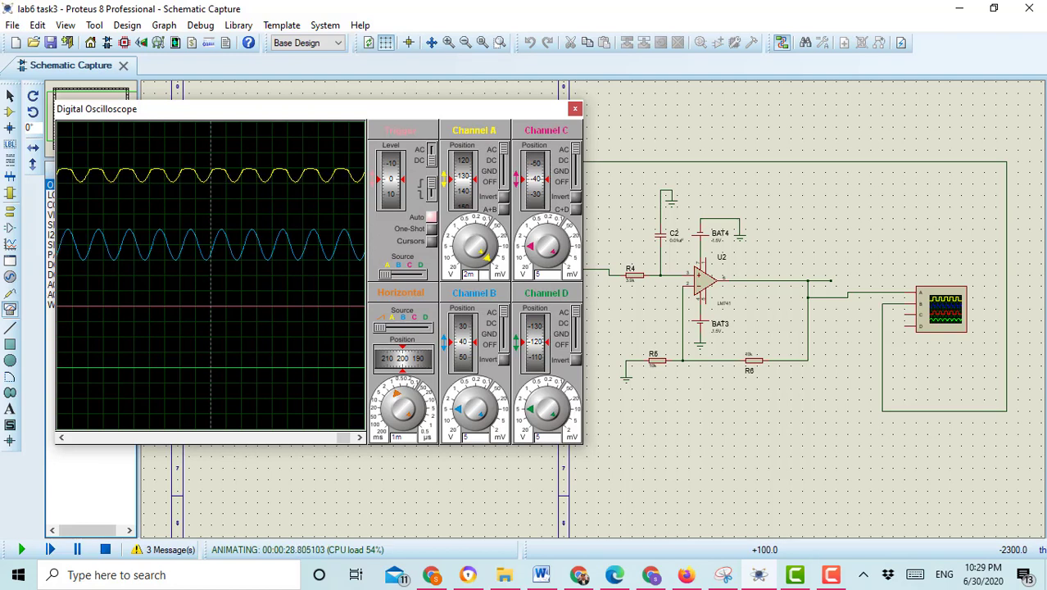
{"action": "double_click", "coordinate": [468, 275]}
{"action": "left_click", "coordinate": [351, 191]}
{"action": "scroll", "coordinate": [491, 279], "scroll_direction": "down", "scroll_amount": 1}
- Stop the simulation and delete the oscilloscope together with its wires
{"action": "left_click", "coordinate": [574, 110]}
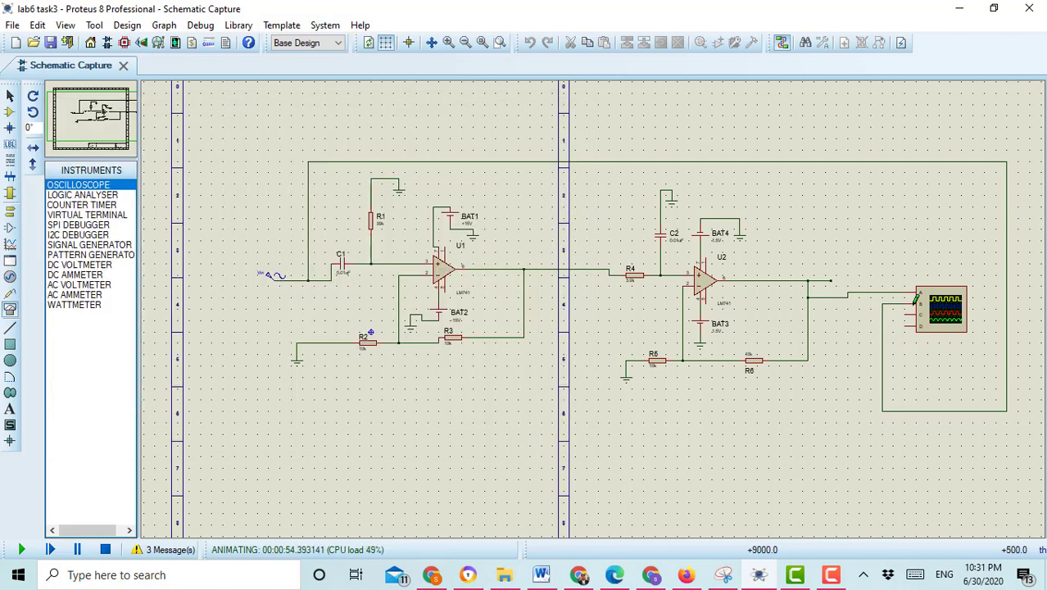
{"action": "left_click", "coordinate": [105, 551]}
{"action": "left_click", "coordinate": [944, 328]}
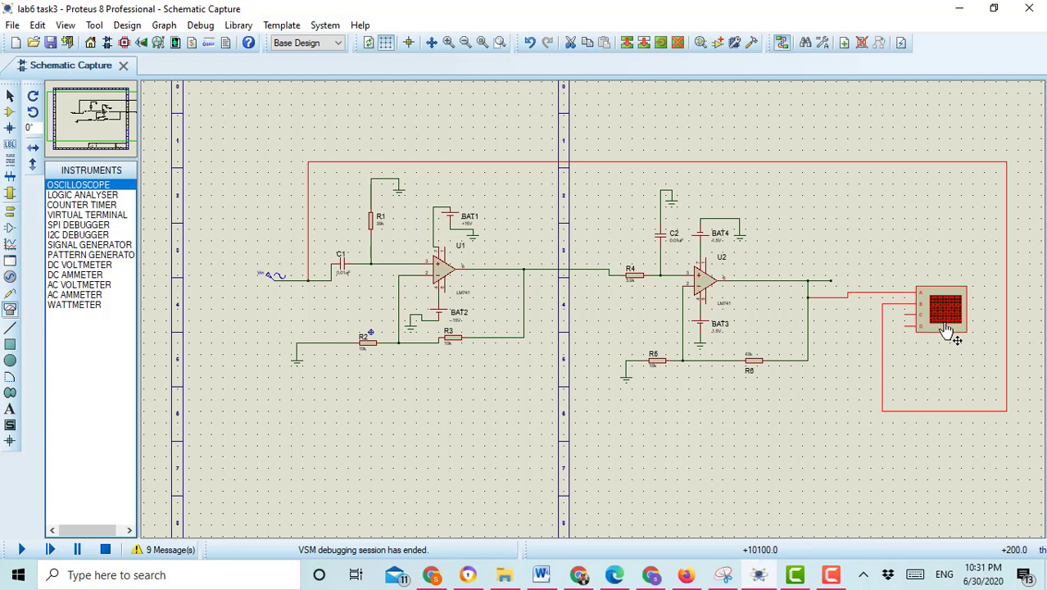
{"action": "key", "text": "Delete"}
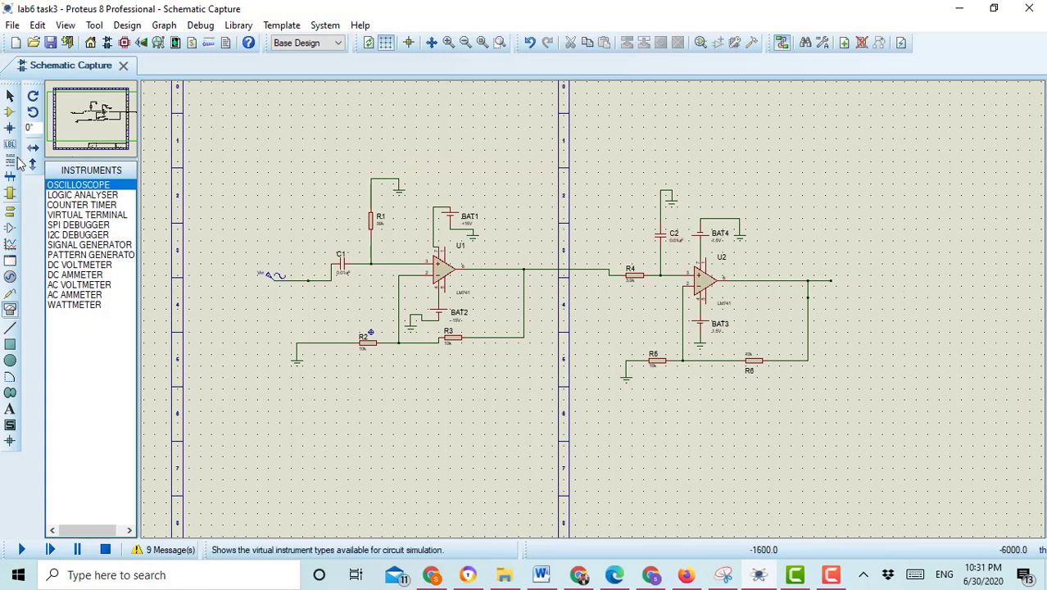
- Draw a frequency graph in the empty area to the right of the circuit
{"action": "left_click", "coordinate": [11, 246]}
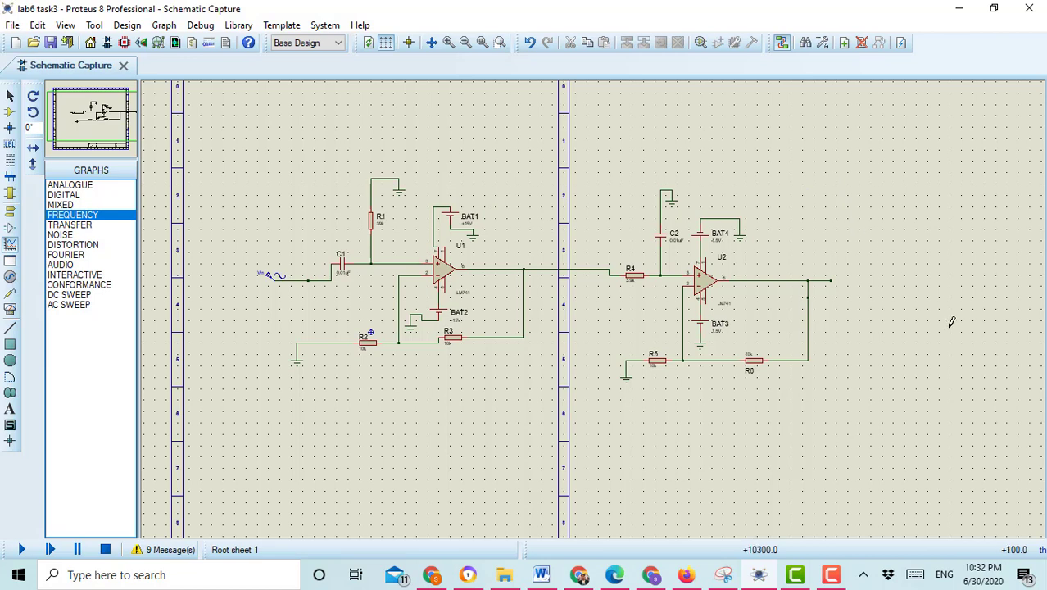
{"action": "left_click_drag", "start_coordinate": [864, 230], "coordinate": [1031, 424]}
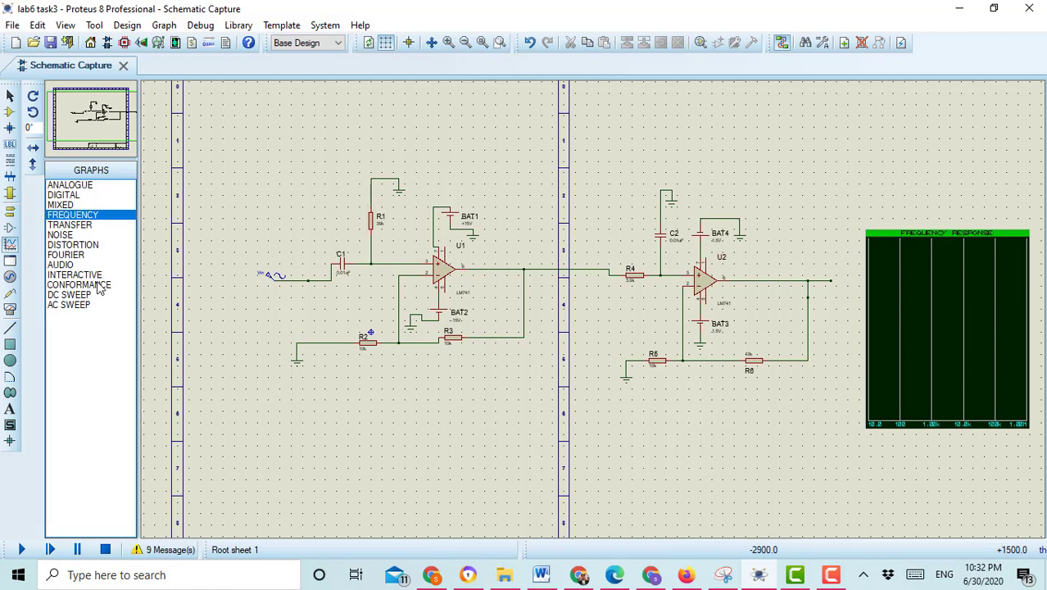
- Place a voltage probe named Vout on the output feedback wire above R6 and add it to the frequency response graph
{"action": "left_click", "coordinate": [11, 297]}
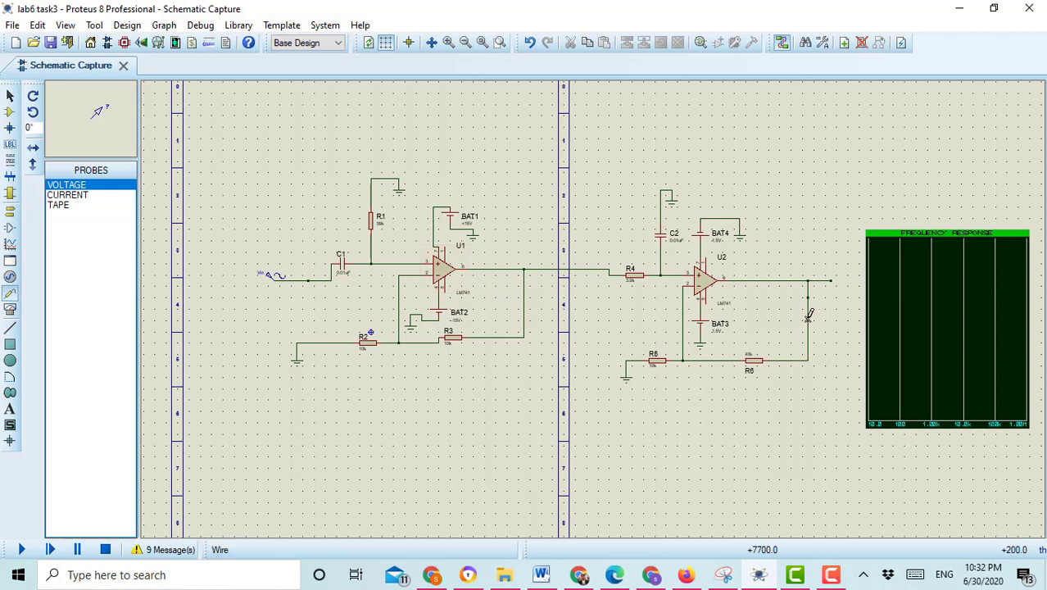
{"action": "left_click", "coordinate": [808, 316]}
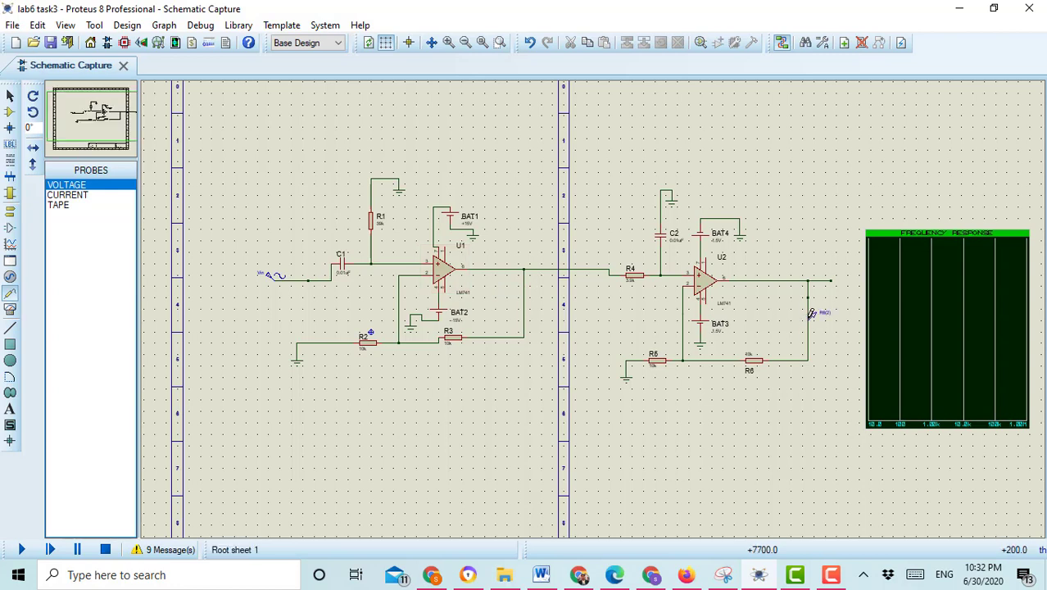
{"action": "double_click", "coordinate": [826, 320]}
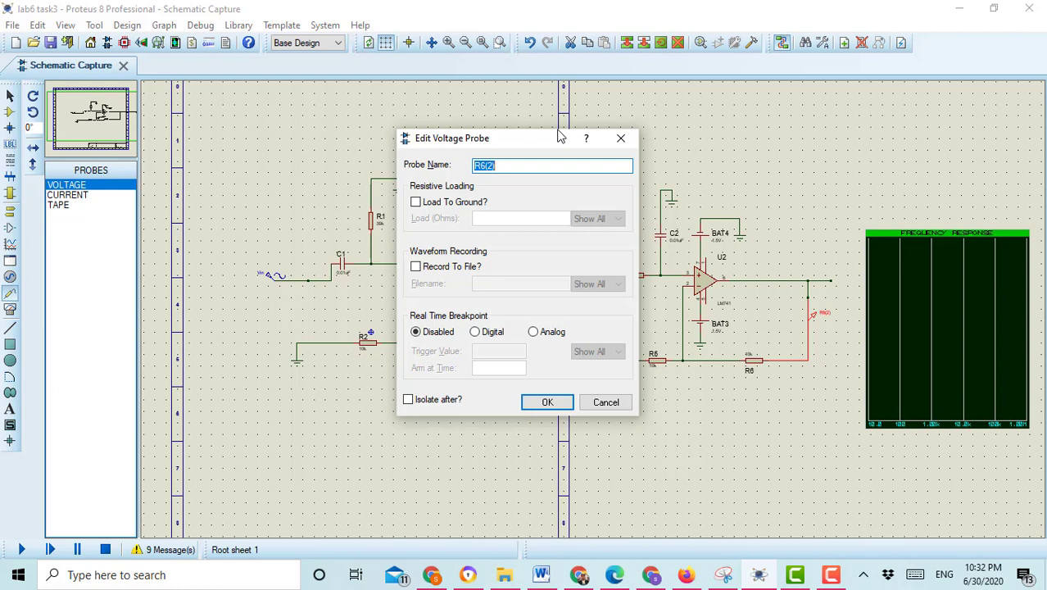
{"action": "type", "text": "Vout"}
{"action": "left_click", "coordinate": [547, 400]}
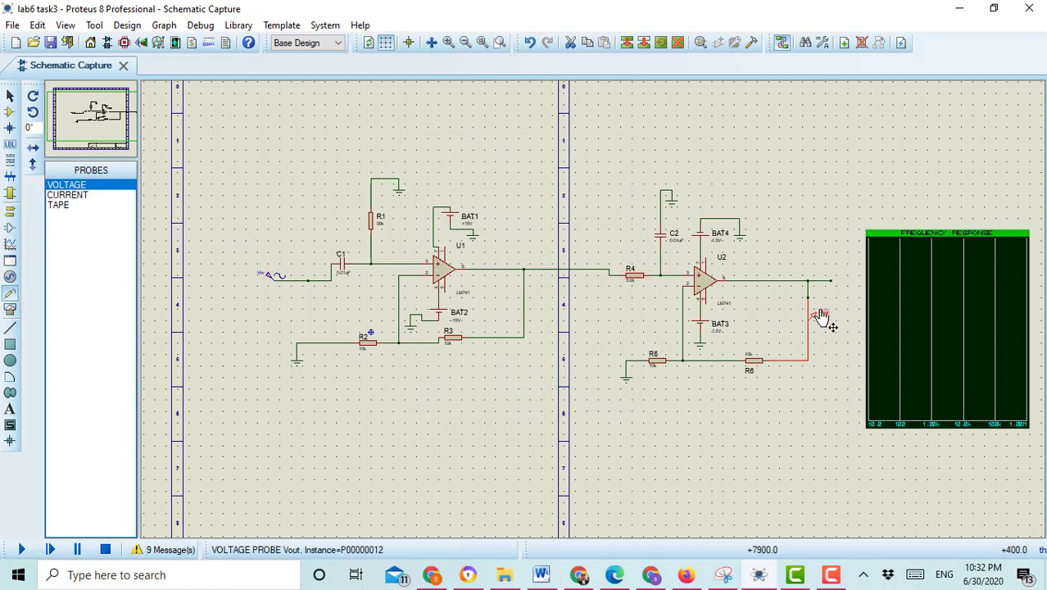
{"action": "mouse_move", "coordinate": [816, 321]}
{"action": "left_mouse_down"}
{"action": "mouse_move", "coordinate": [813, 297]}
{"action": "mouse_move", "coordinate": [879, 285]}
{"action": "mouse_move", "coordinate": [889, 252]}
{"action": "left_mouse_up"}
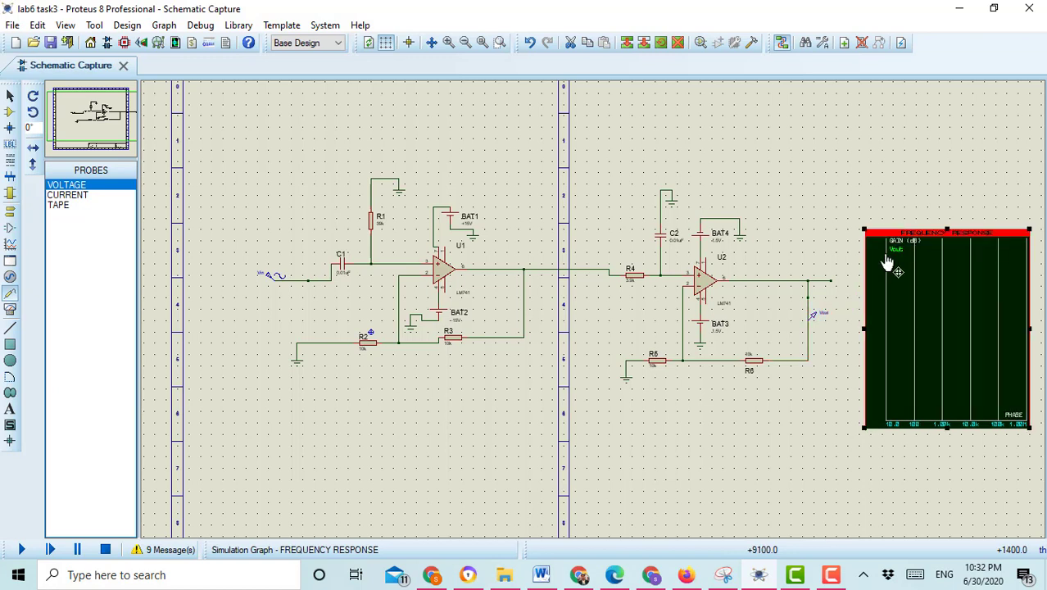
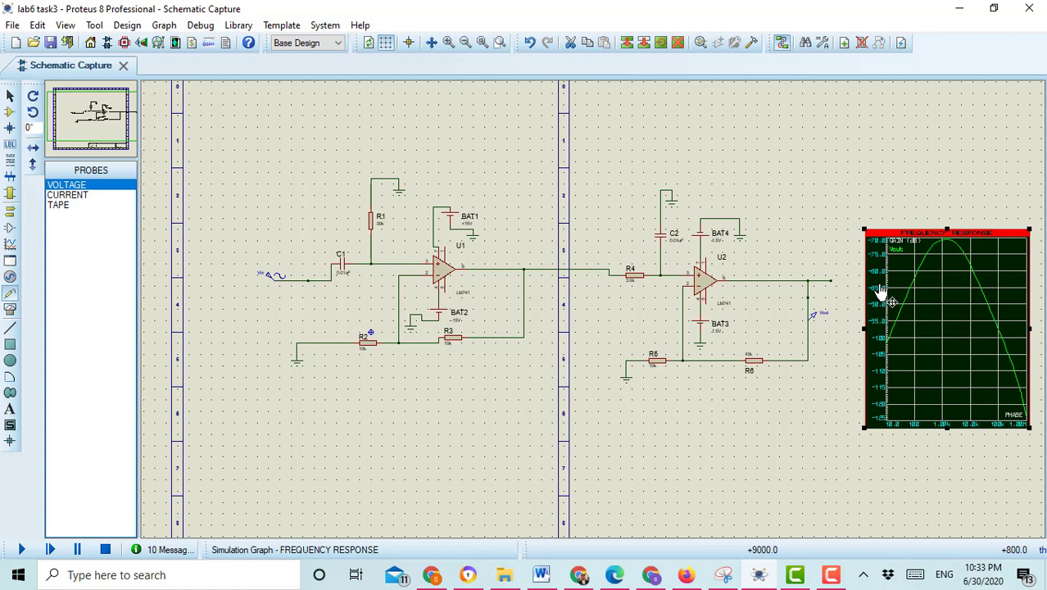
- Set the frequency graph's start frequency to 400 and stop frequency to 4k, and simulate the graph again
{"action": "double_click", "coordinate": [936, 297]}
{"action": "left_click", "coordinate": [399, 217]}
{"action": "key", "text": "BackSpace"}
{"action": "key", "text": "BackSpace"}
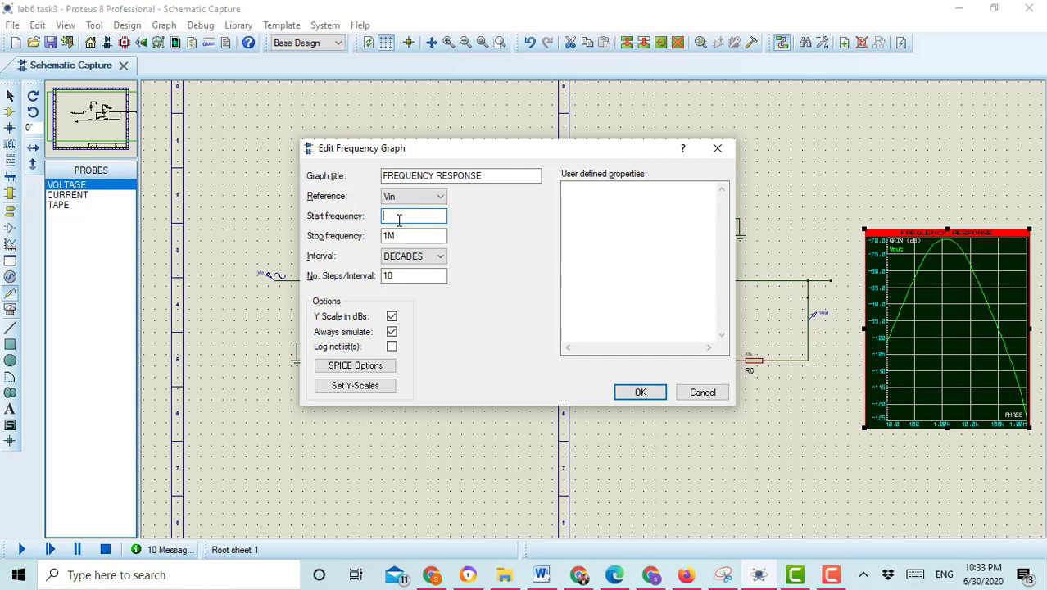
{"action": "type", "text": "400"}
{"action": "double_click", "coordinate": [400, 235]}
{"action": "type", "text": "1"}
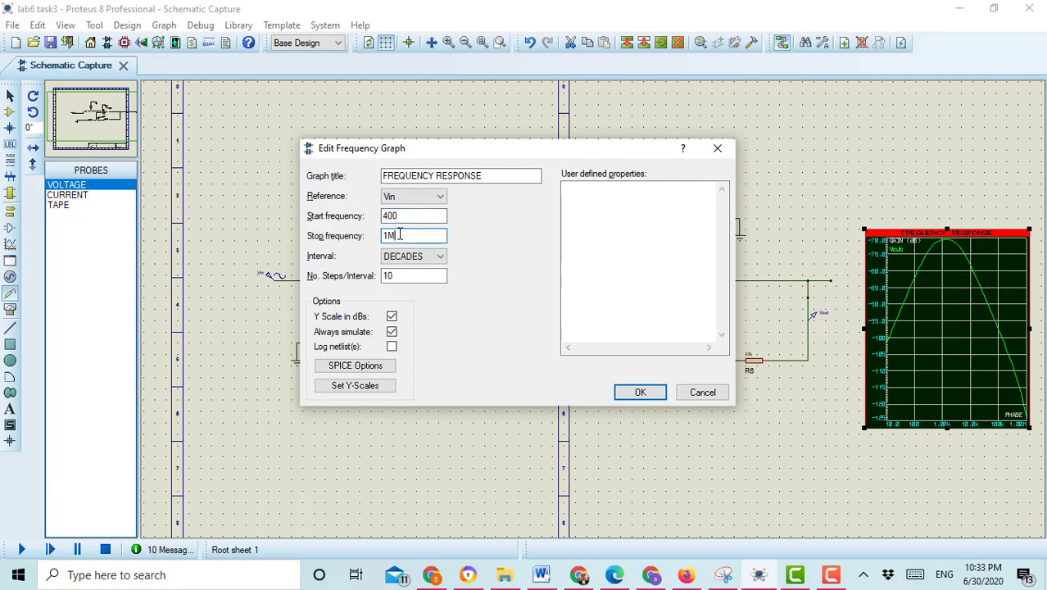
{"action": "key", "text": "BackSpace"}
{"action": "type", "text": "4k"}
{"action": "left_click", "coordinate": [640, 392]}
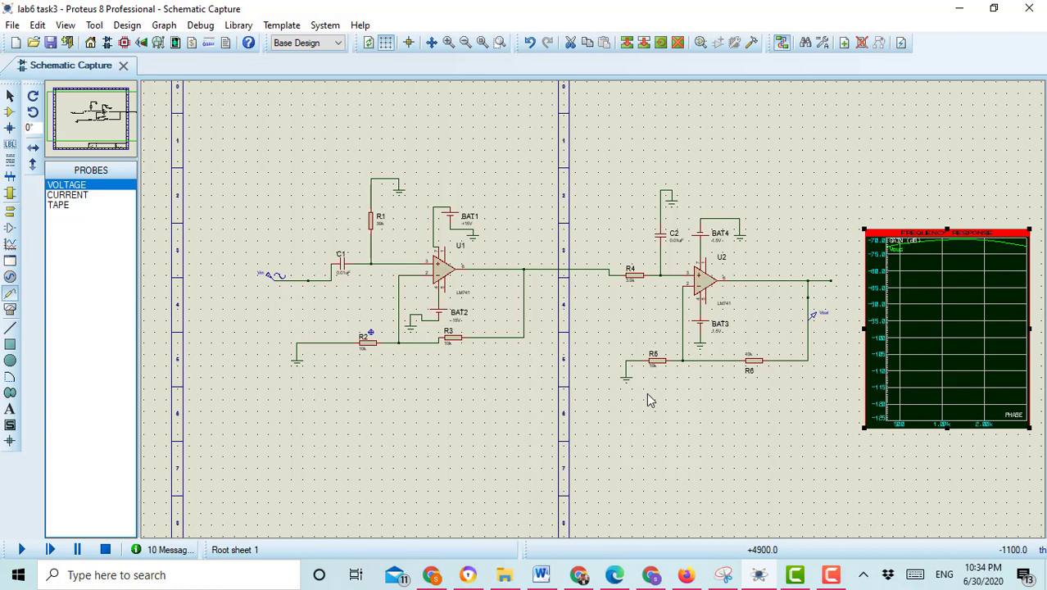
{"action": "key", "text": "space"}
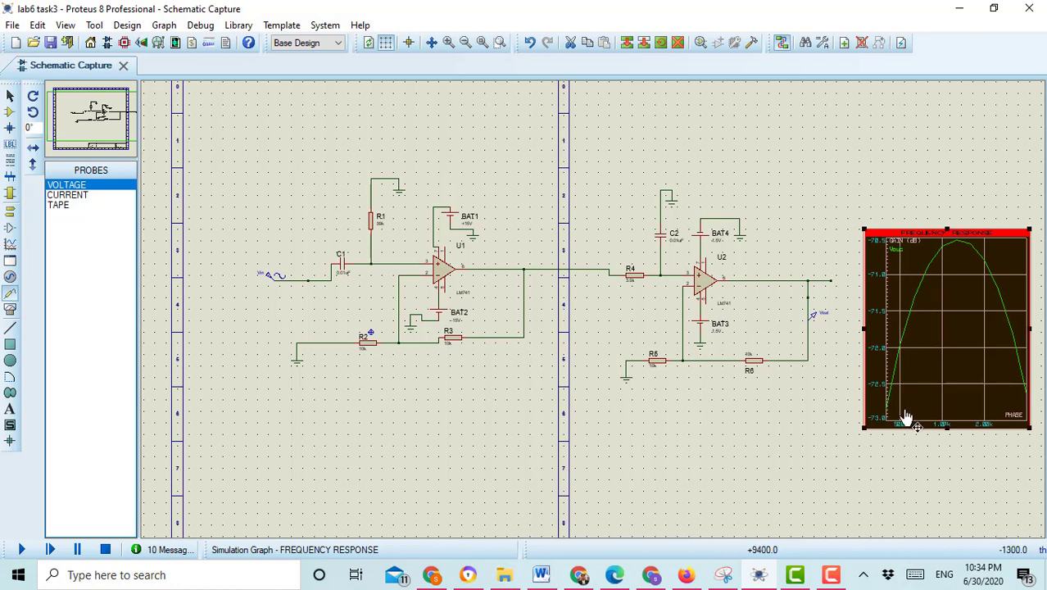
- Maximise the frequency response graph and examine the Vout gain at the upper end of the curve near 4 kHz
{"action": "left_click", "coordinate": [932, 230]}
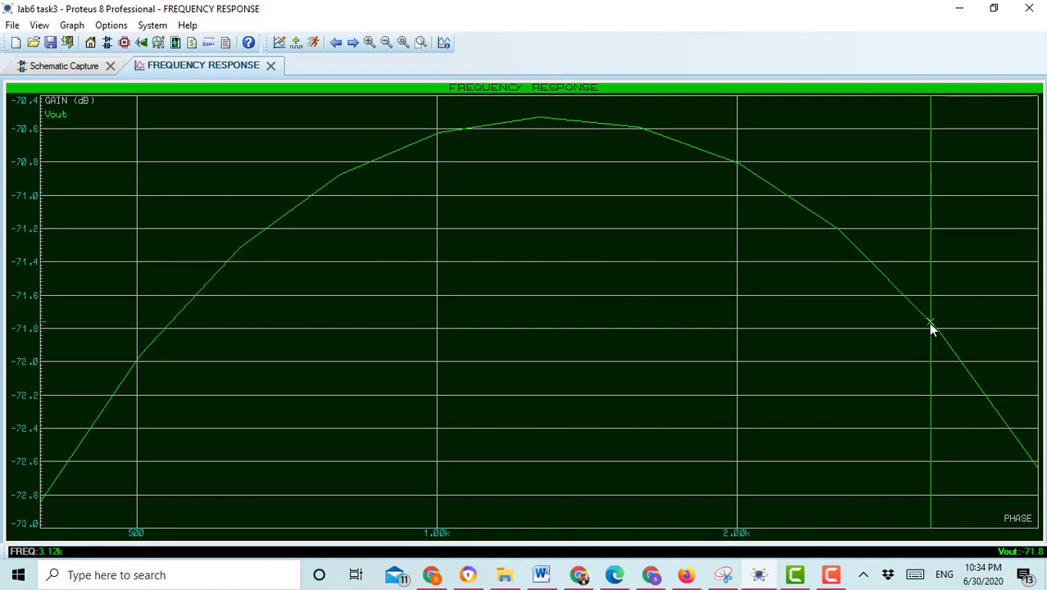
{"action": "key", "text": "Right"}
{"action": "key", "text": "ctrl+Right"}
{"action": "key", "text": "Right"}
{"action": "key", "text": "Right"}
{"action": "key", "text": "Right"}
{"action": "key", "text": "Right"}
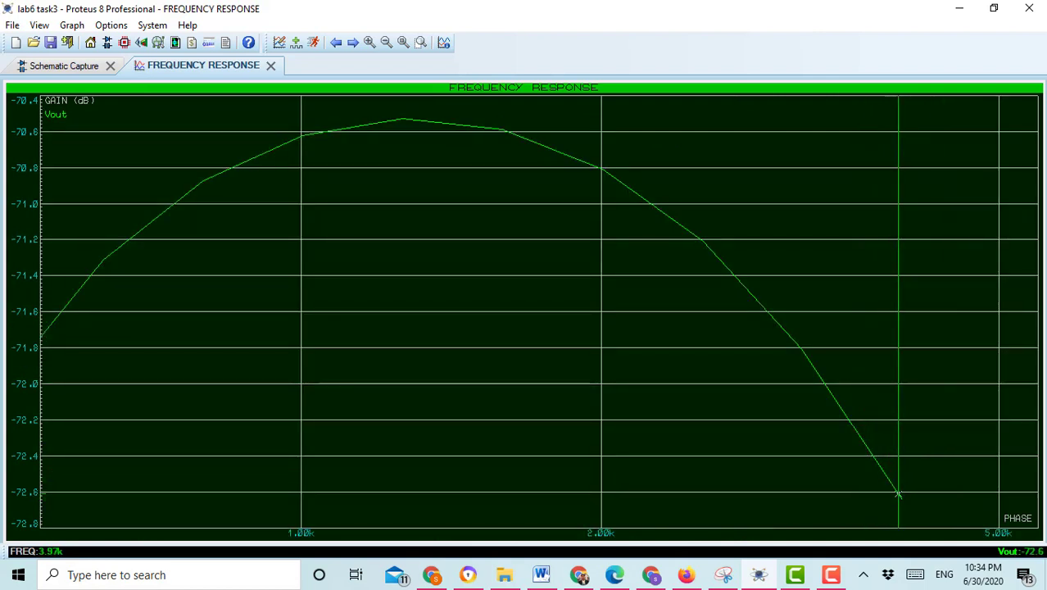